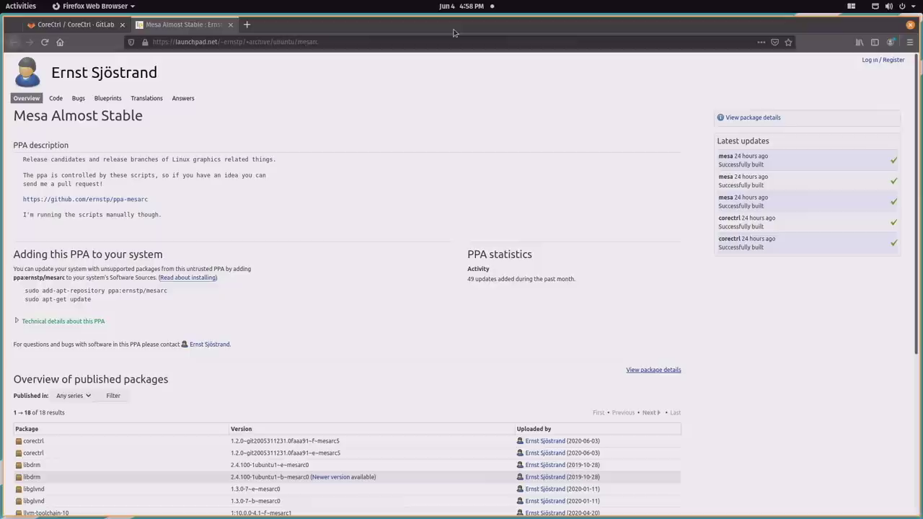
Add the ernstp/mesarc PPA in a terminal and enter sudo apt update
{"action": "key", "text": "super+t"}
{"action": "type", "text": "sudo a"}
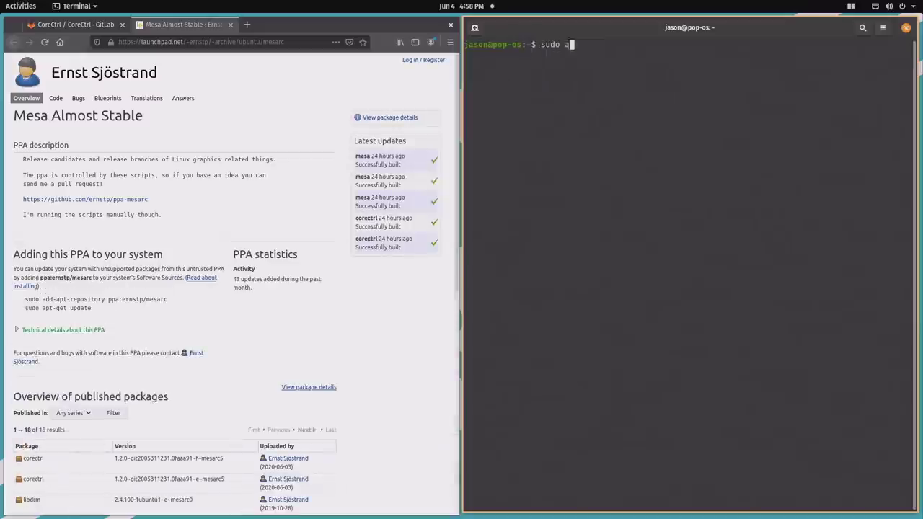
{"action": "type", "text": "dd-apt-repository ppa:"}
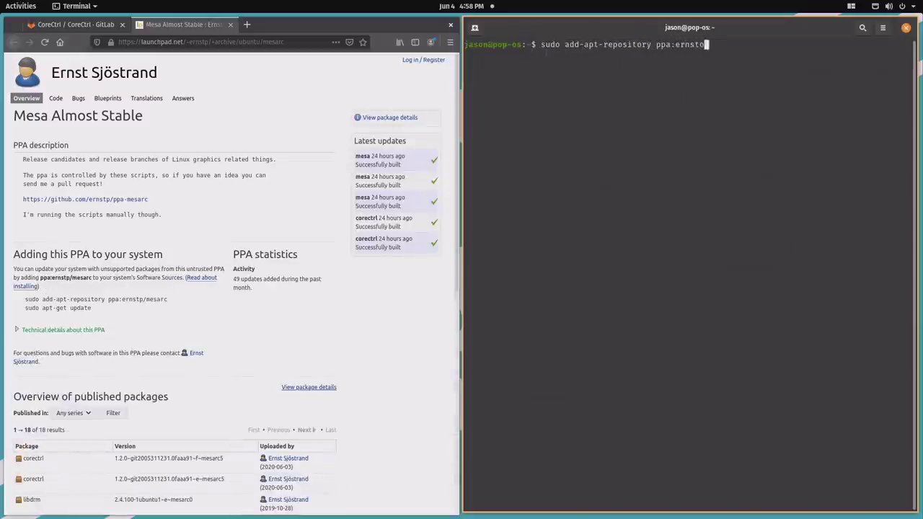
{"action": "type", "text": "ernstp/mesarc"}
{"action": "key", "text": "Return"}
{"action": "key", "text": "Return"}
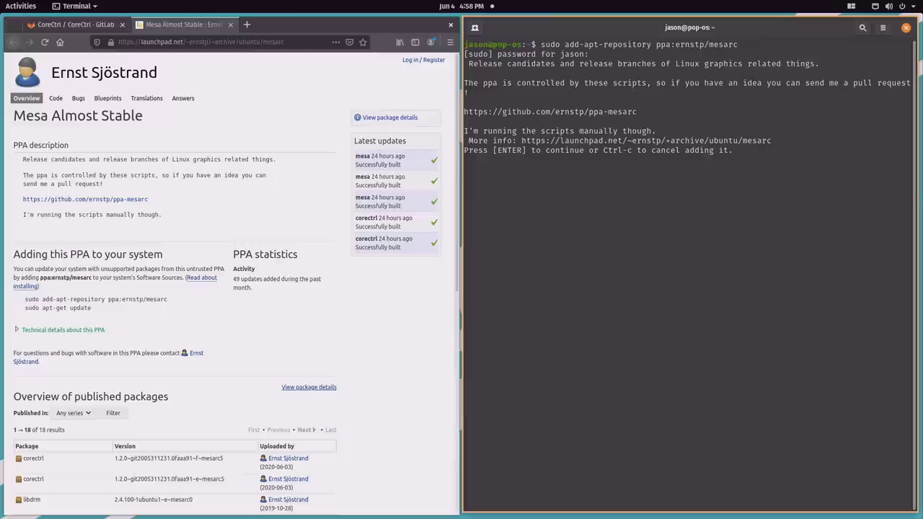
{"action": "key", "text": "Return"}
{"action": "type", "text": "sudo apt update"}
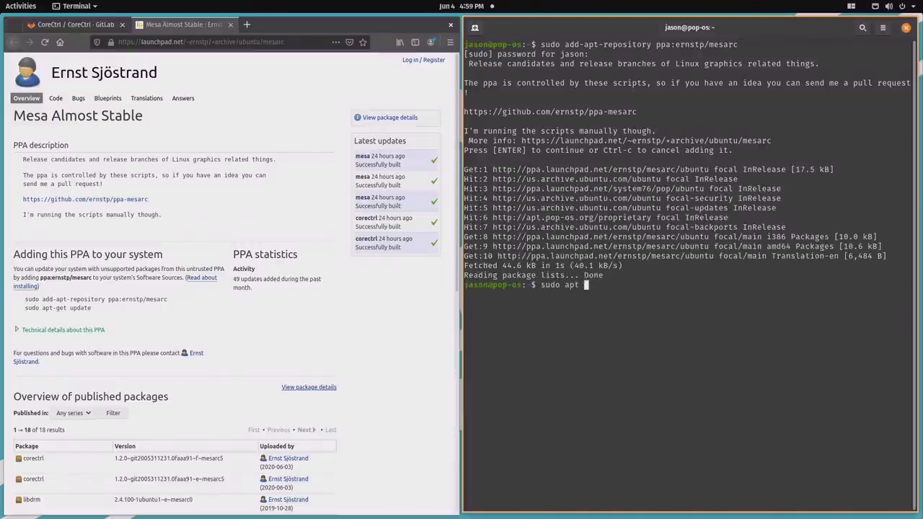
{"action": "key", "text": "Return"}
Install the corectrl package with sudo apt install corectrl, confirming the install
{"action": "key", "text": "ctrl+l"}
{"action": "type", "text": "sudo apt install"}
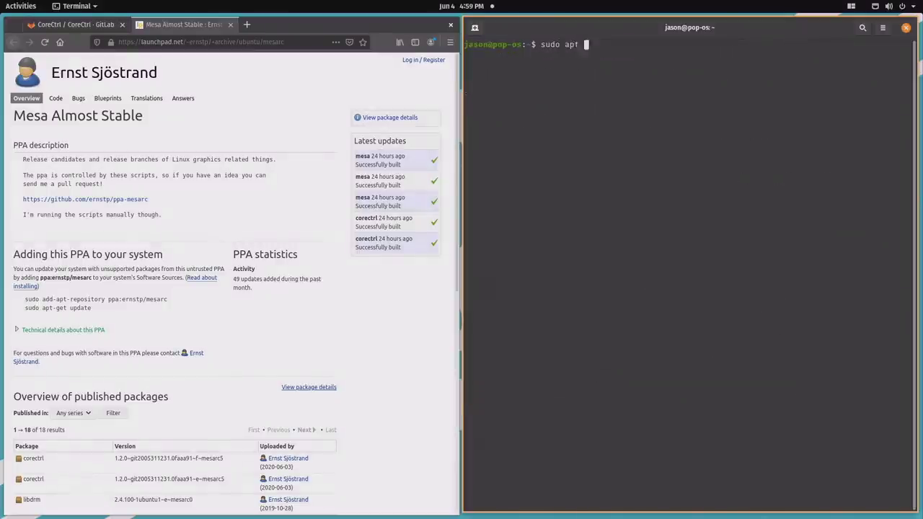
{"action": "left_click", "coordinate": [113, 32]}
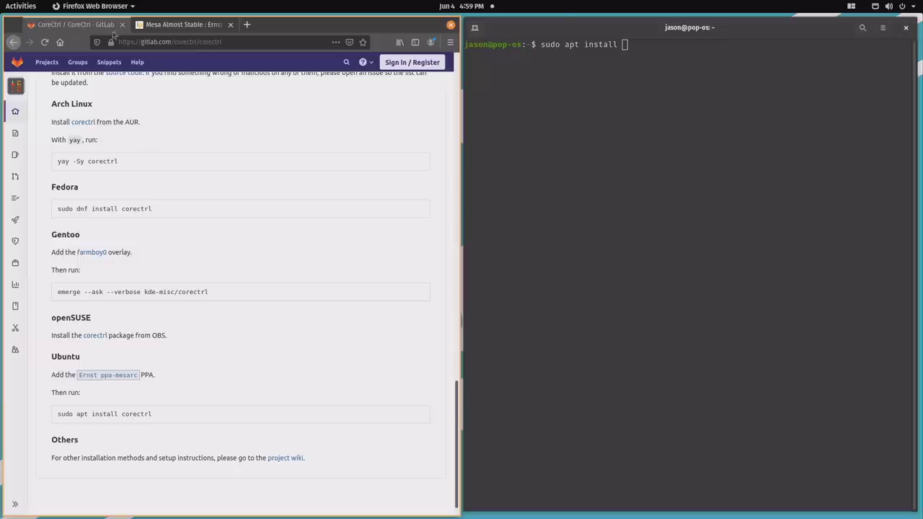
{"action": "triple_click", "coordinate": [166, 416]}
{"action": "key", "text": "alt+Tab"}
{"action": "type", "text": "corectrl"}
{"action": "key", "text": "Return"}
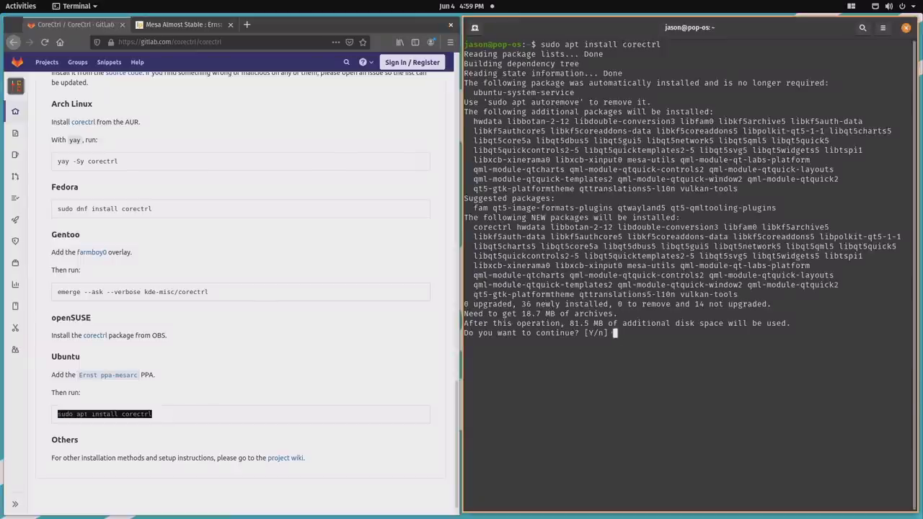
{"action": "key", "text": "Return"}
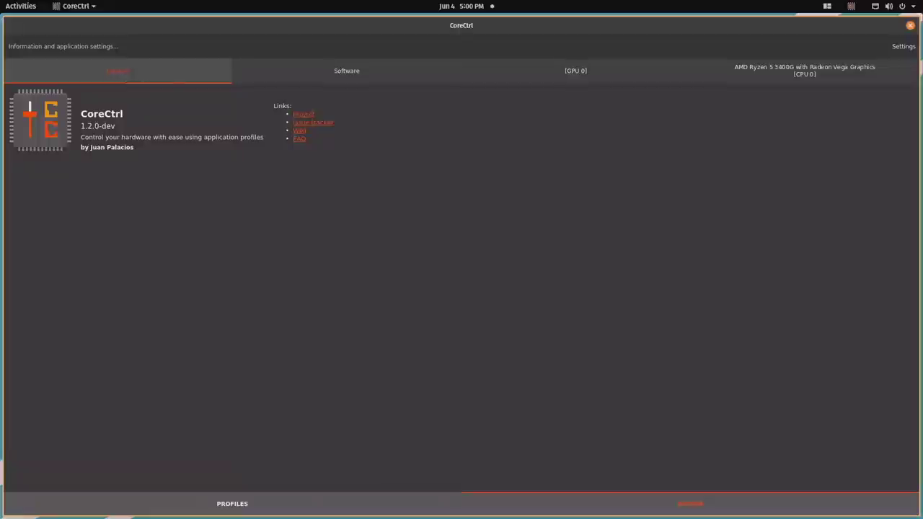
Review the CPU details, then open the Global Profile's settings from the profiles list
{"action": "left_click", "coordinate": [808, 74]}
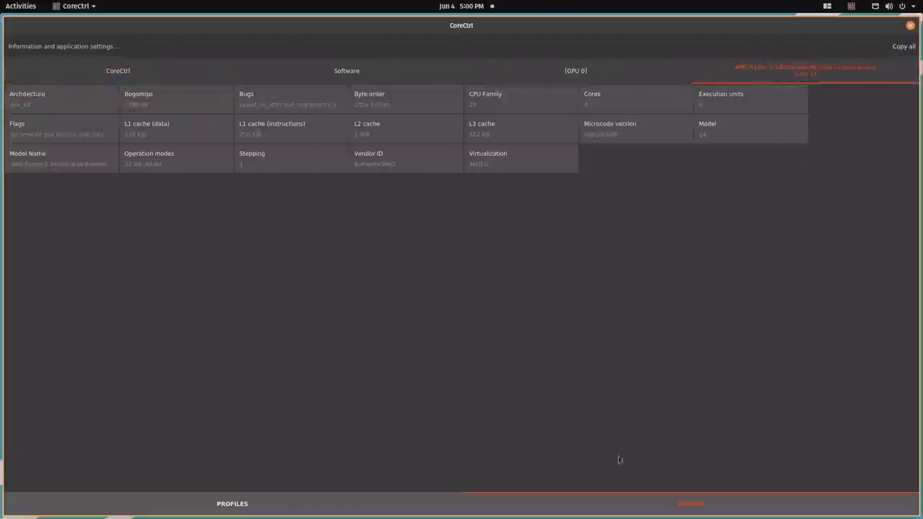
{"action": "left_click", "coordinate": [233, 505]}
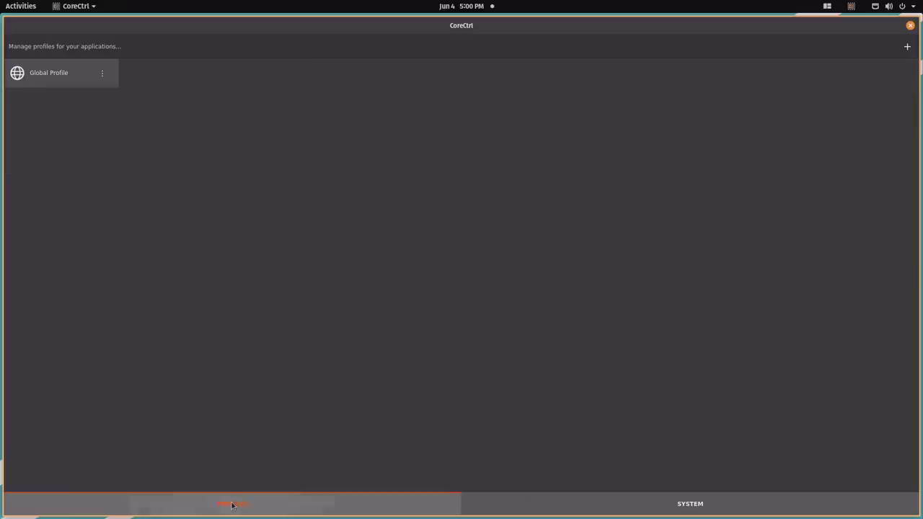
{"action": "left_click", "coordinate": [52, 77]}
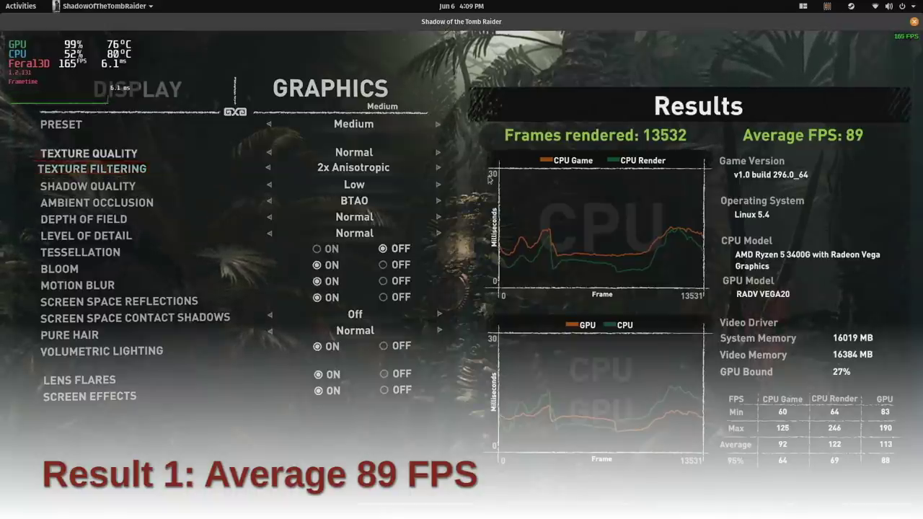
Move the Shadow of the Tomb Raider window down below CoreCtrl's Global Profile settings
{"action": "right_click", "coordinate": [463, 22]}
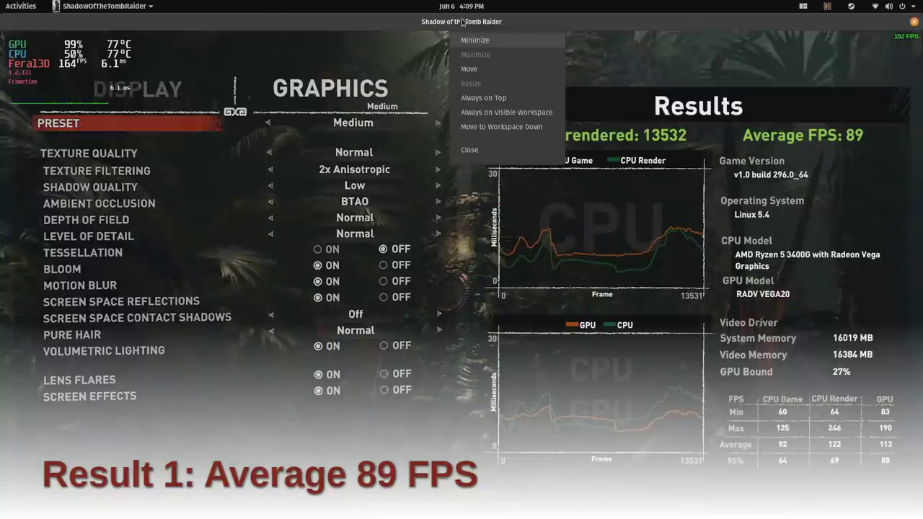
{"action": "left_click", "coordinate": [468, 22]}
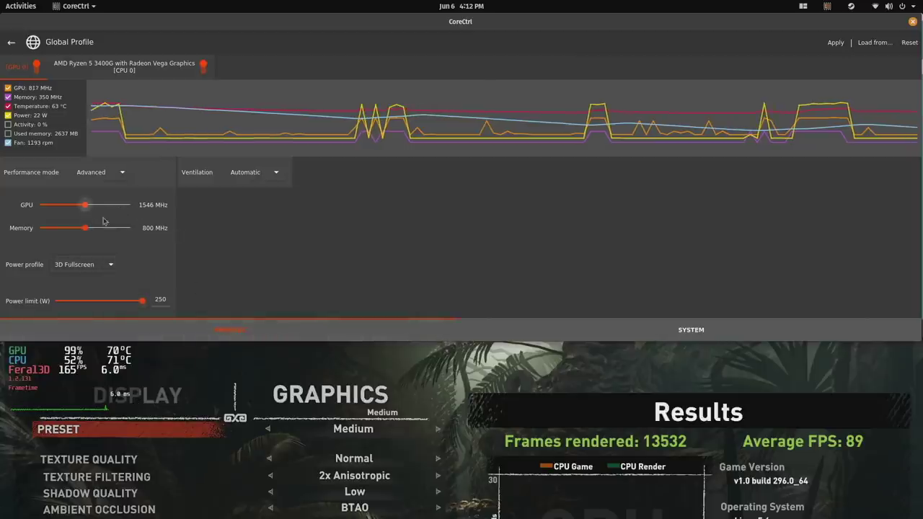
Lower the Global Profile's GPU power limit from 250 W to 100 W and apply
{"action": "mouse_move", "coordinate": [87, 228]}
{"action": "left_mouse_down"}
{"action": "mouse_move", "coordinate": [154, 228]}
{"action": "mouse_move", "coordinate": [86, 228]}
{"action": "left_mouse_up"}
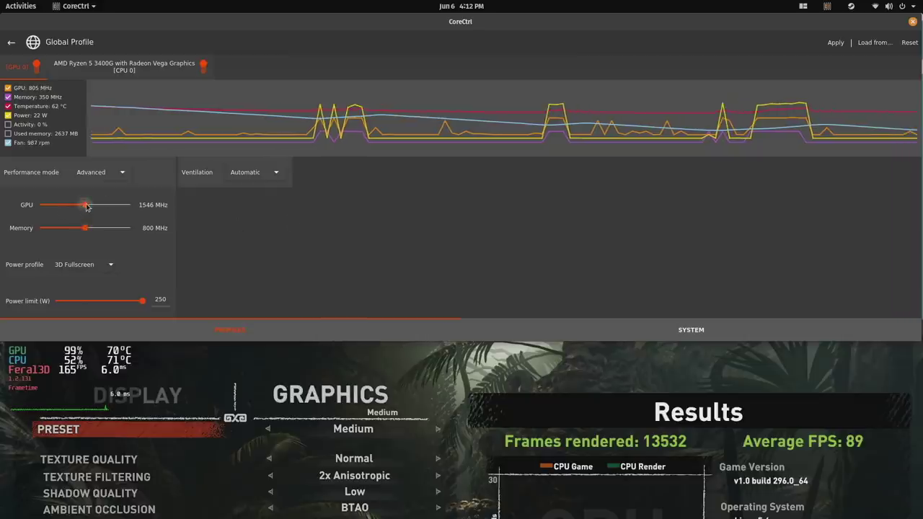
{"action": "left_click_drag", "start_coordinate": [142, 301], "coordinate": [95, 304]}
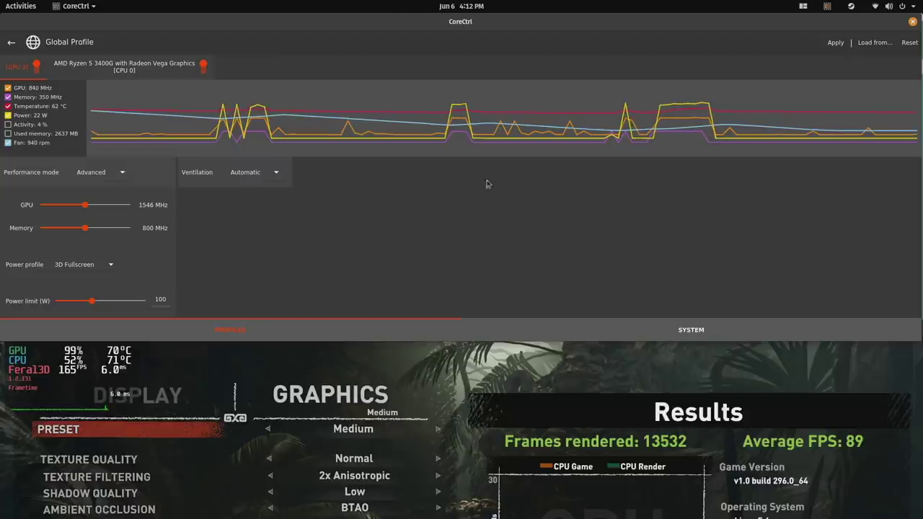
{"action": "left_click", "coordinate": [834, 42]}
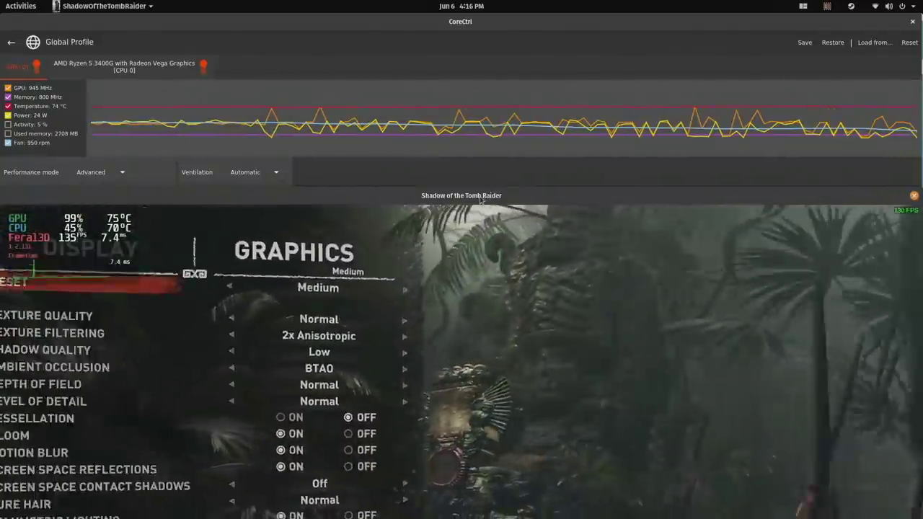
Move the Shadow of the Tomb Raider window back over CoreCtrl and maximize it
{"action": "left_click_drag", "start_coordinate": [476, 195], "coordinate": [478, 25]}
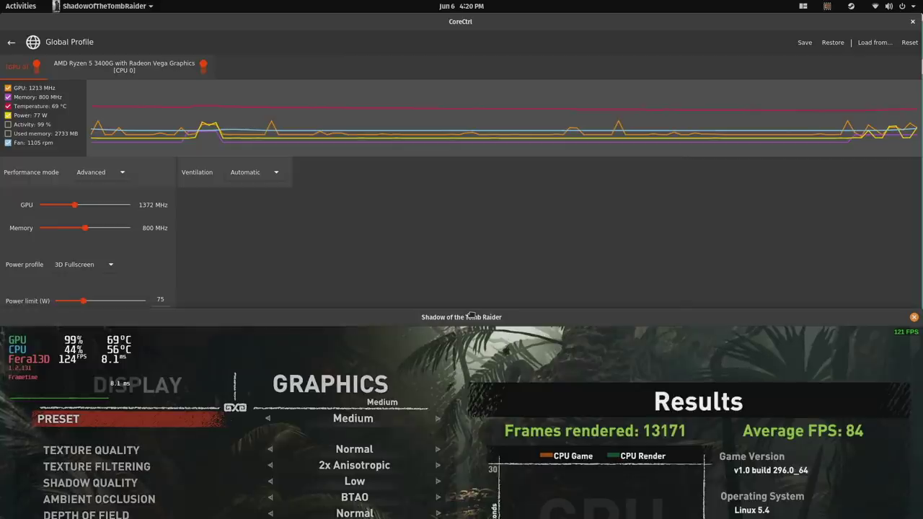
{"action": "left_click_drag", "start_coordinate": [472, 316], "coordinate": [472, 196]}
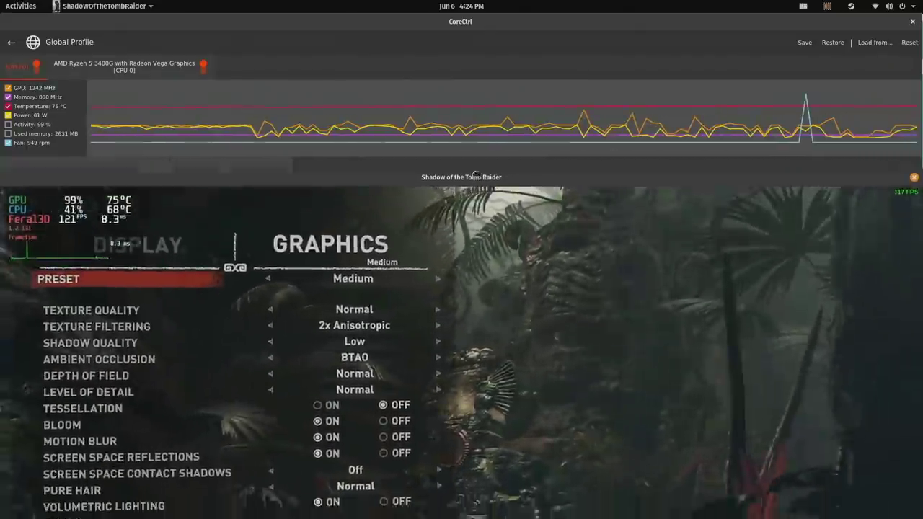
{"action": "double_click", "coordinate": [483, 196]}
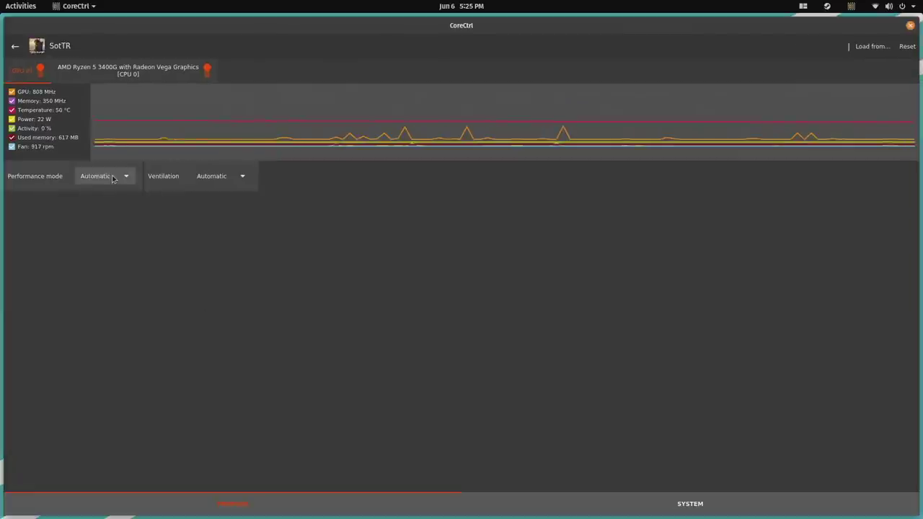
Switch the profile to Advanced performance mode with an 84 W power limit, then add a profile
{"action": "left_click", "coordinate": [112, 178]}
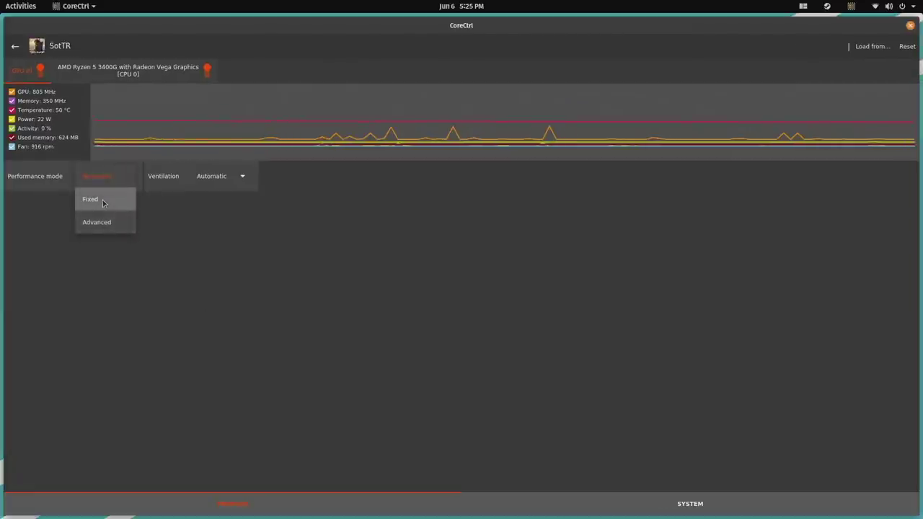
{"action": "left_click", "coordinate": [103, 223]}
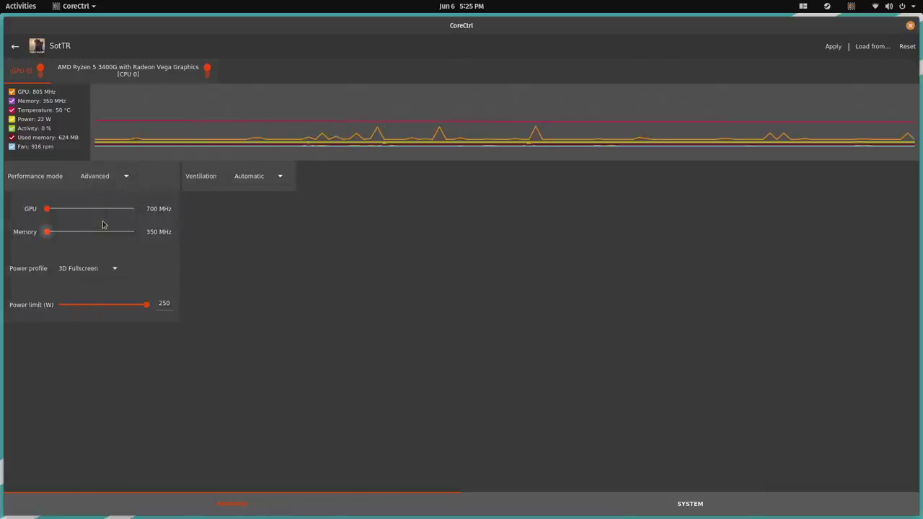
{"action": "left_click_drag", "start_coordinate": [145, 304], "coordinate": [90, 307]}
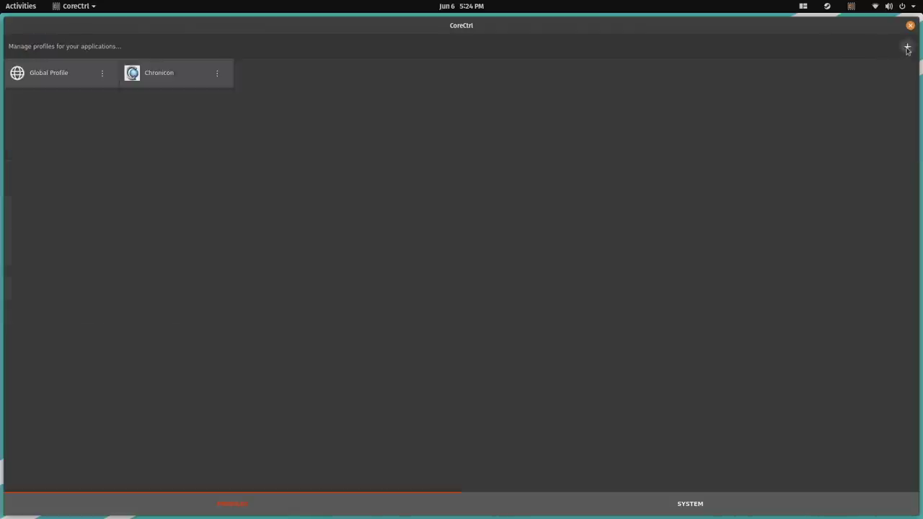
{"action": "left_click", "coordinate": [908, 47]}
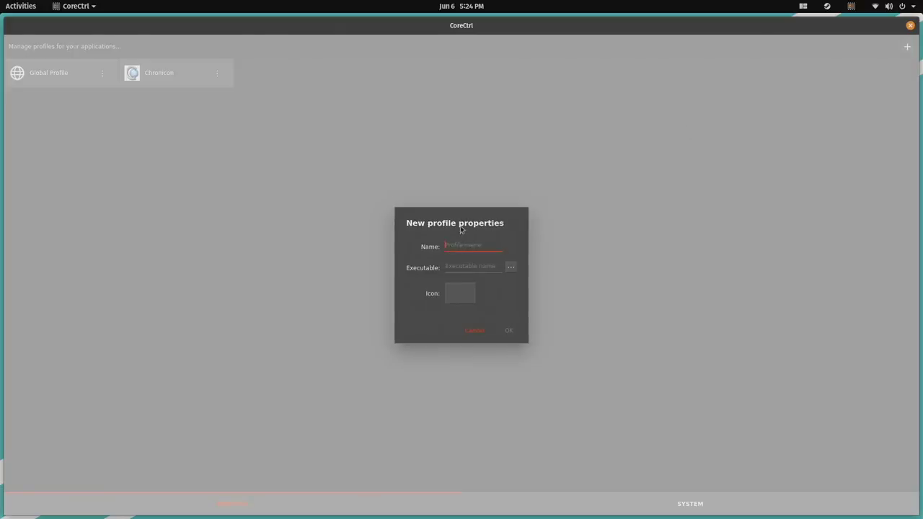
Save a profile named SotTR linked to steamapps/common/Shadow of the Tomb Raider/ShadowOfTheTombRaider.sh, then open it
{"action": "type", "text": "SotTR"}
{"action": "left_click", "coordinate": [511, 267]}
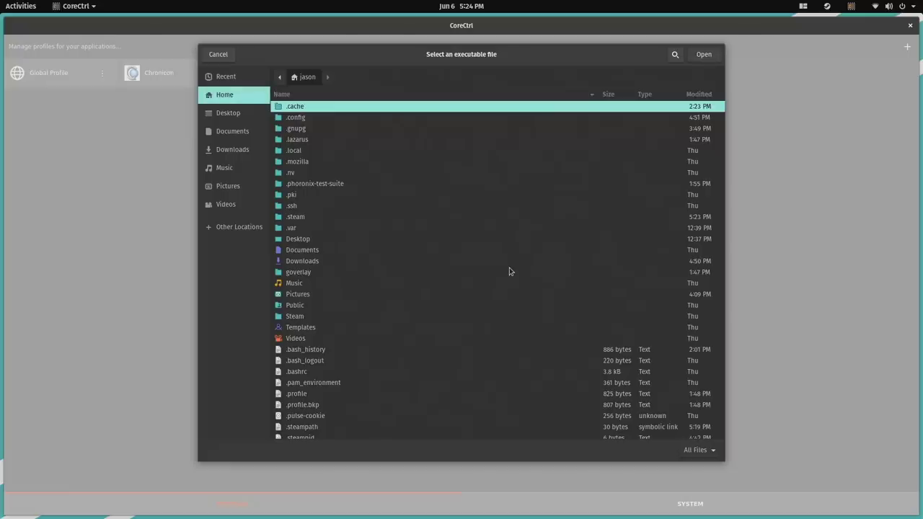
{"action": "double_click", "coordinate": [292, 216]}
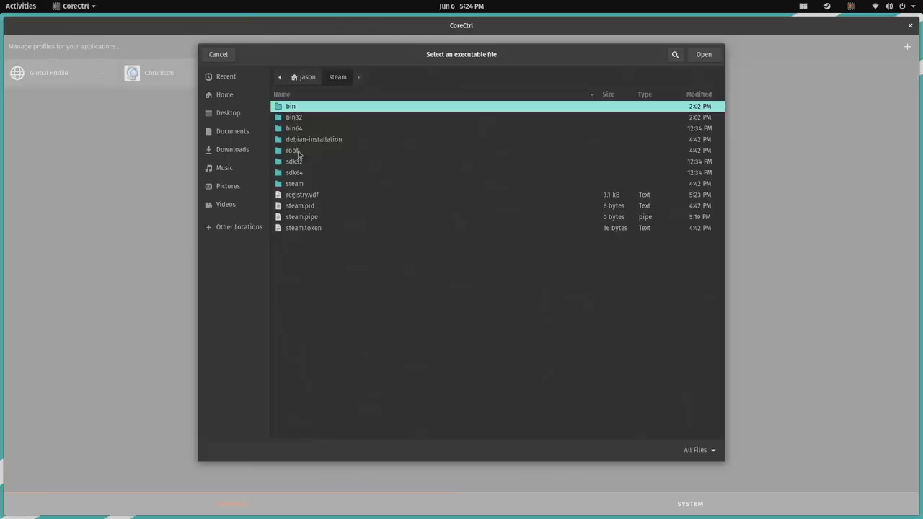
{"action": "double_click", "coordinate": [303, 184]}
{"action": "double_click", "coordinate": [307, 108]}
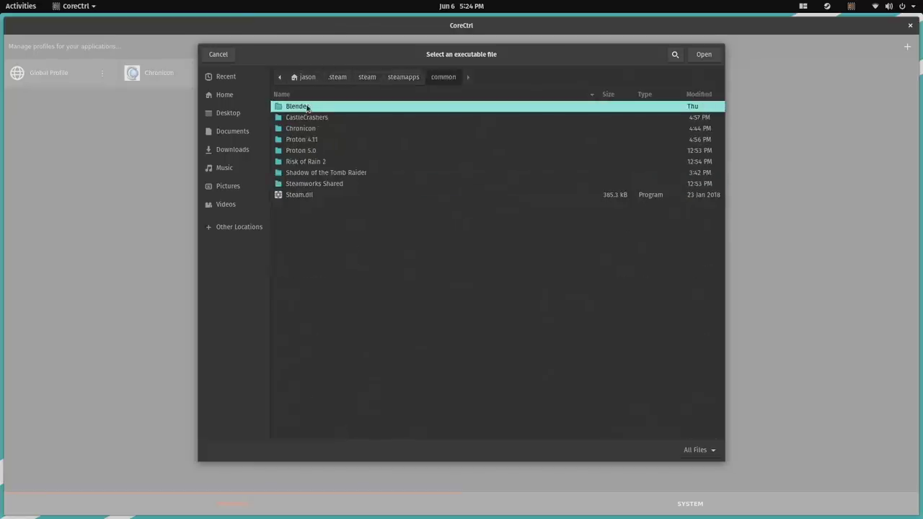
{"action": "double_click", "coordinate": [318, 173]}
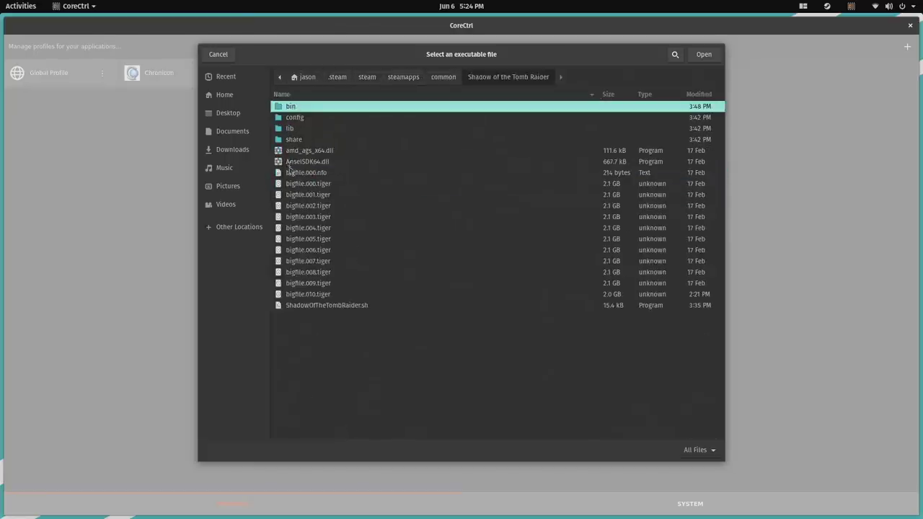
{"action": "double_click", "coordinate": [313, 306]}
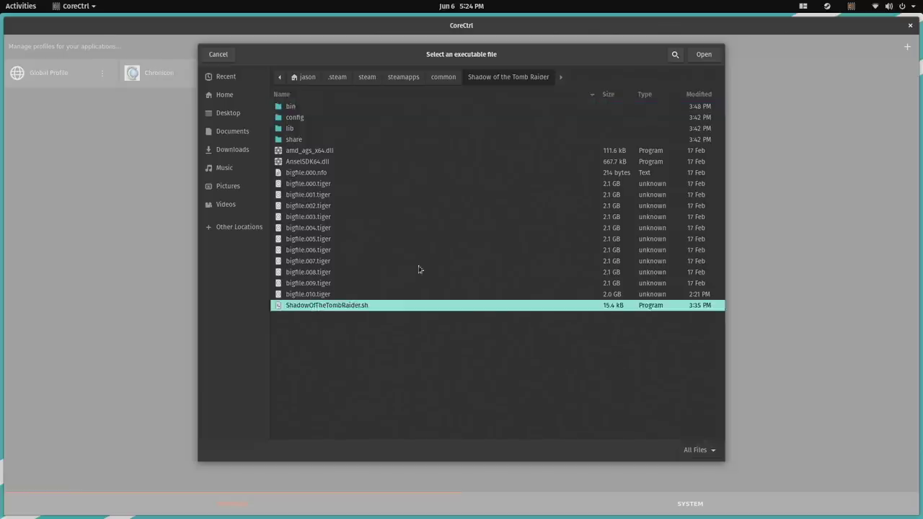
{"action": "left_click", "coordinate": [511, 332]}
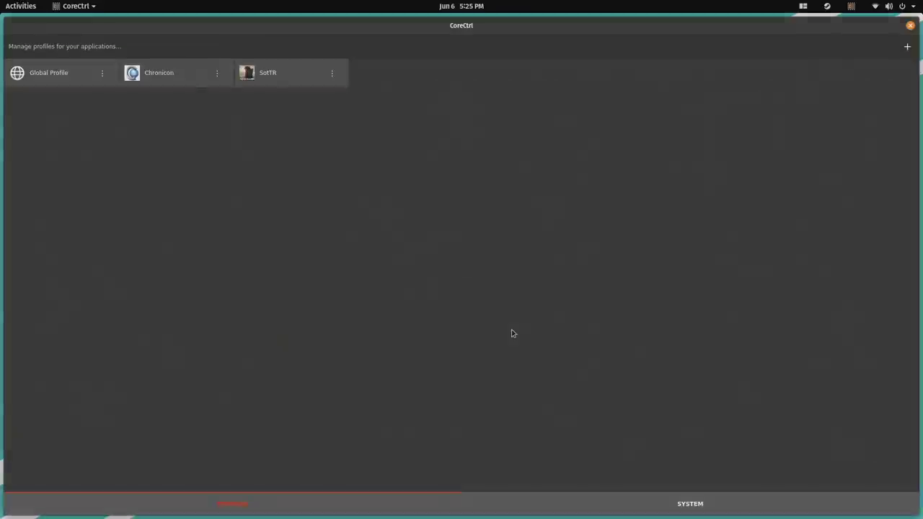
{"action": "left_click", "coordinate": [293, 77]}
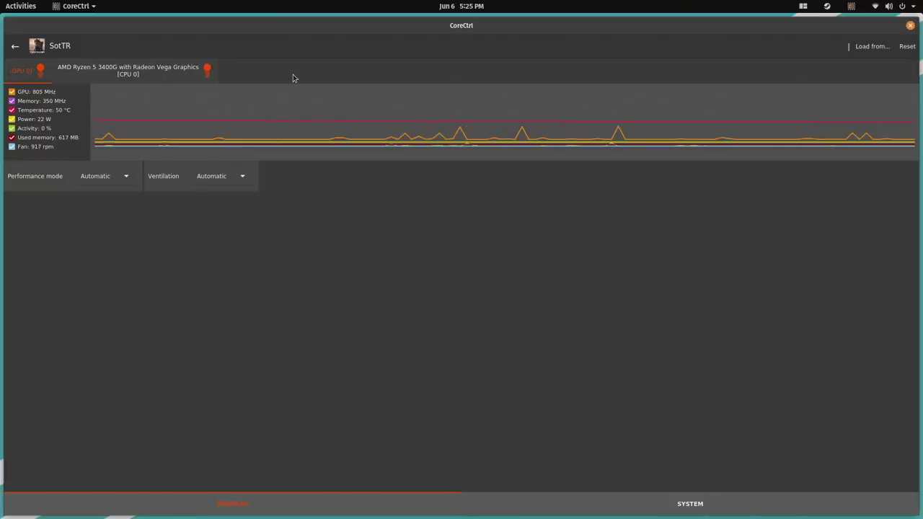